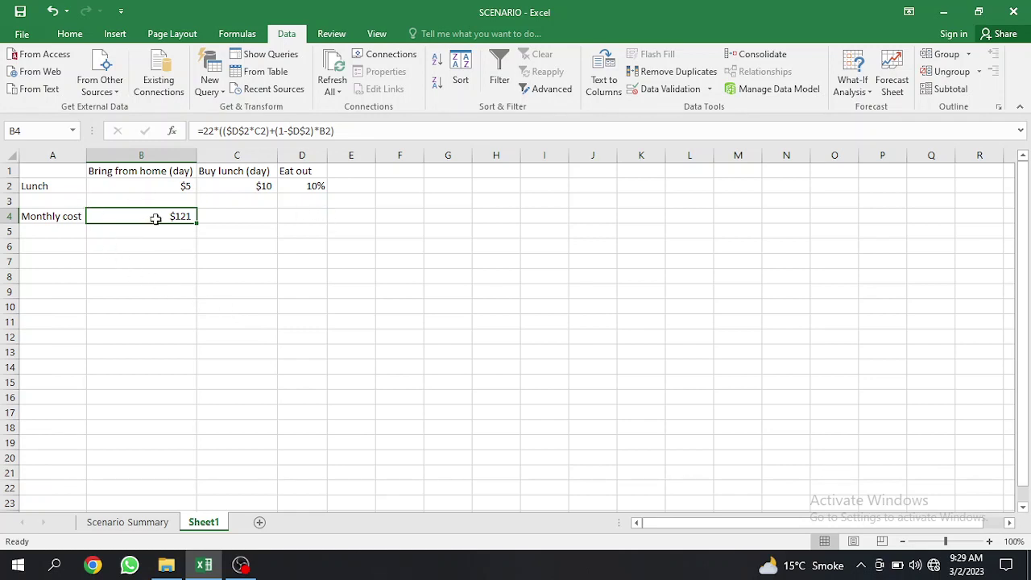
Examine the lunch price cells on the sheet and the monthly cost formula in B4
{"action": "left_click", "coordinate": [70, 186]}
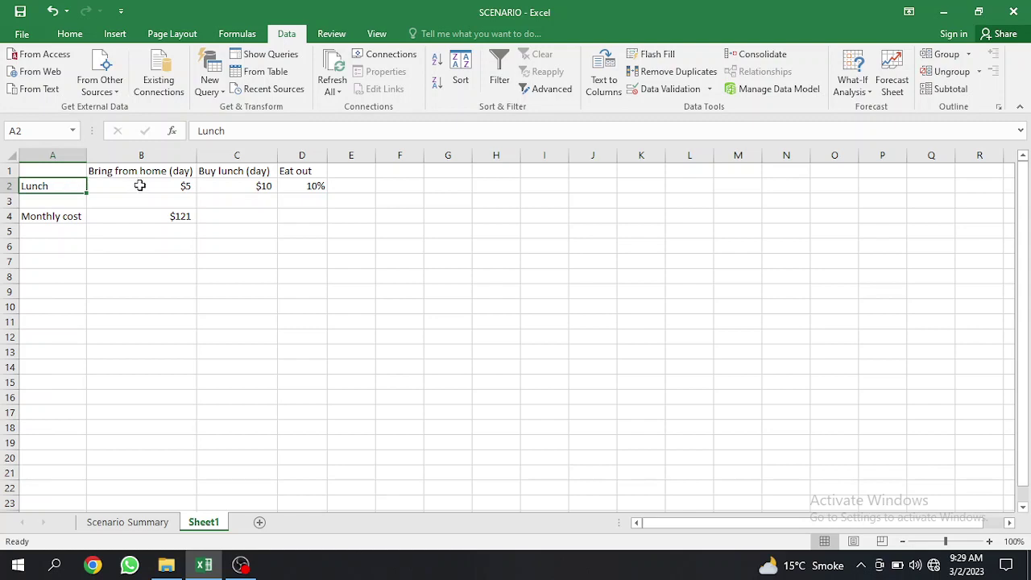
{"action": "left_click", "coordinate": [167, 217]}
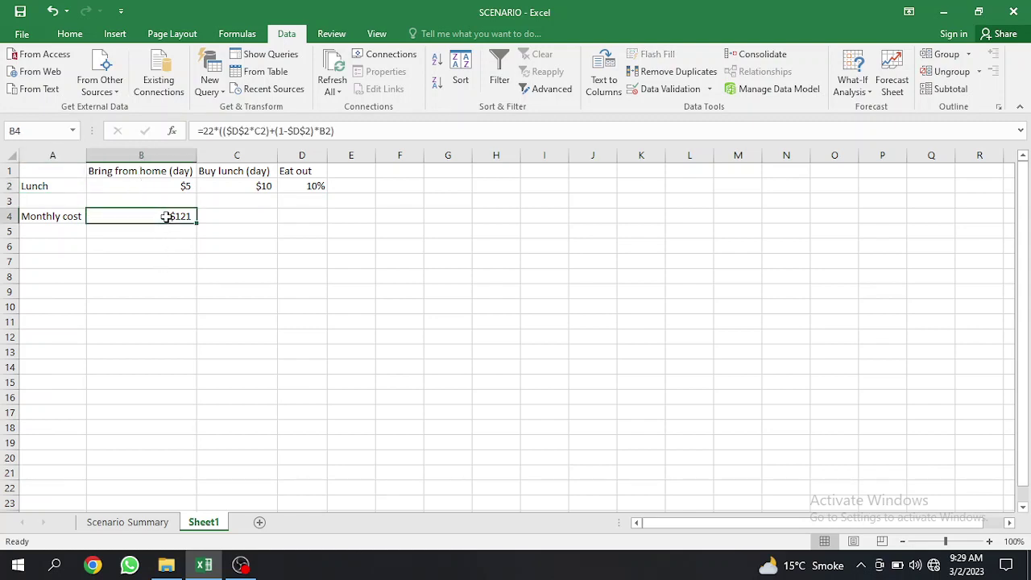
{"action": "left_click", "coordinate": [169, 173]}
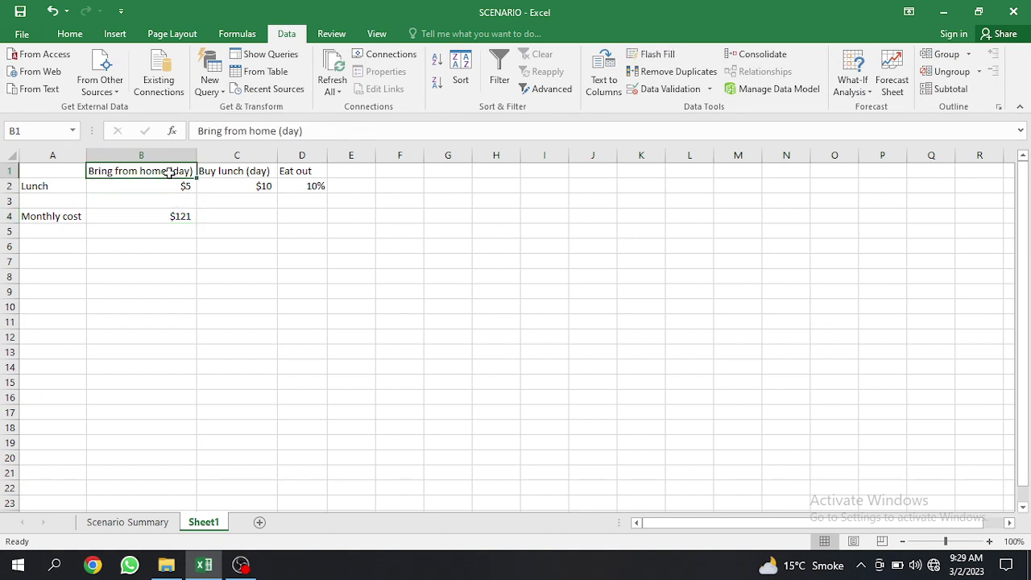
{"action": "left_click", "coordinate": [226, 172]}
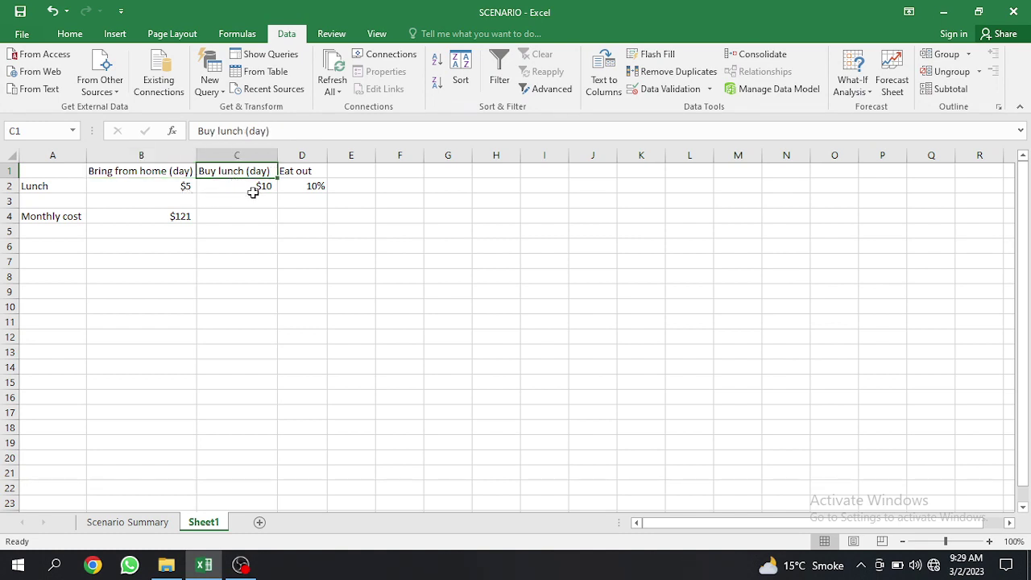
{"action": "left_click", "coordinate": [253, 187]}
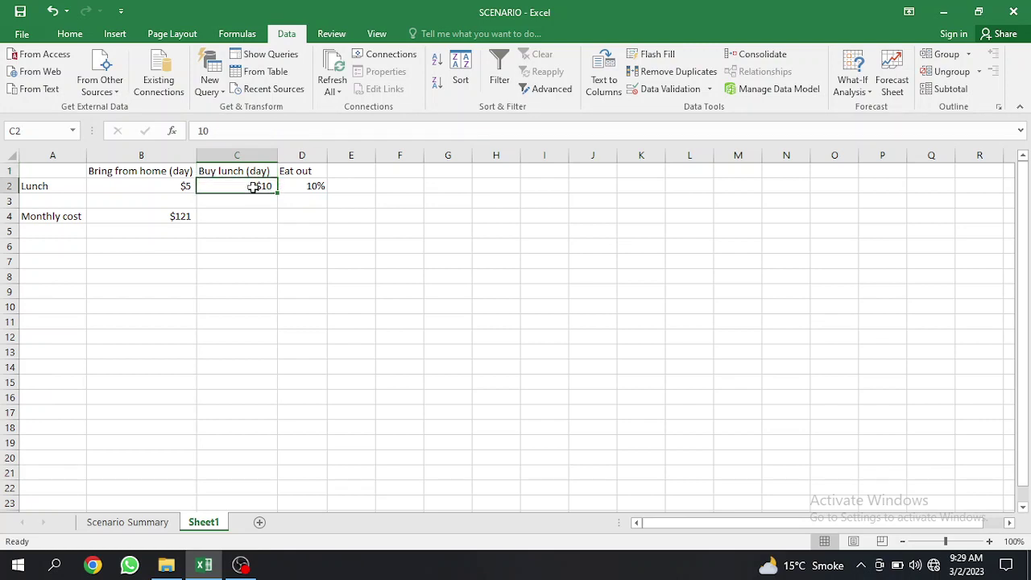
{"action": "left_click", "coordinate": [175, 218]}
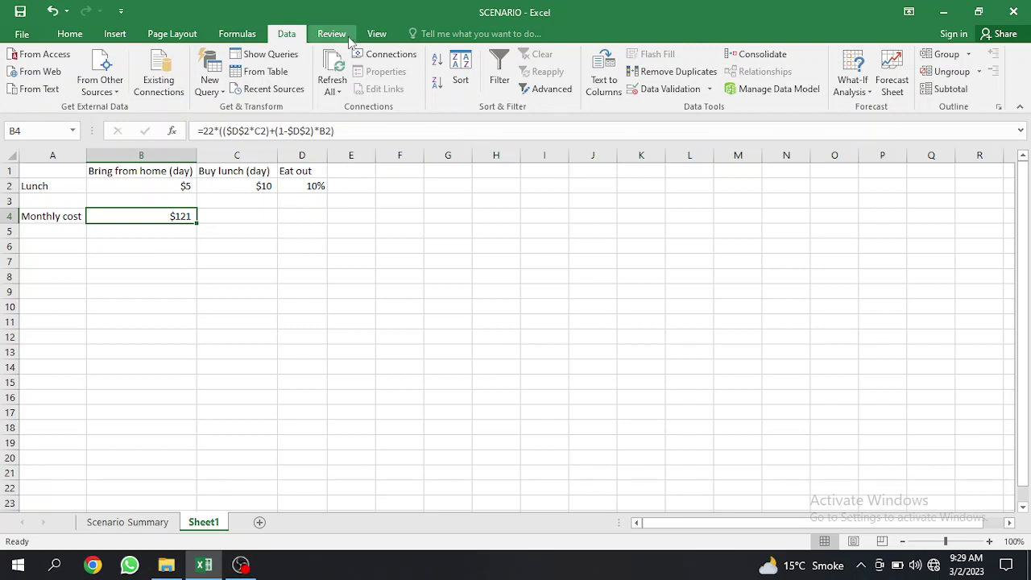
Open the Scenario Manager and show the "Eat out low" scenario on the sheet
{"action": "left_click", "coordinate": [863, 62]}
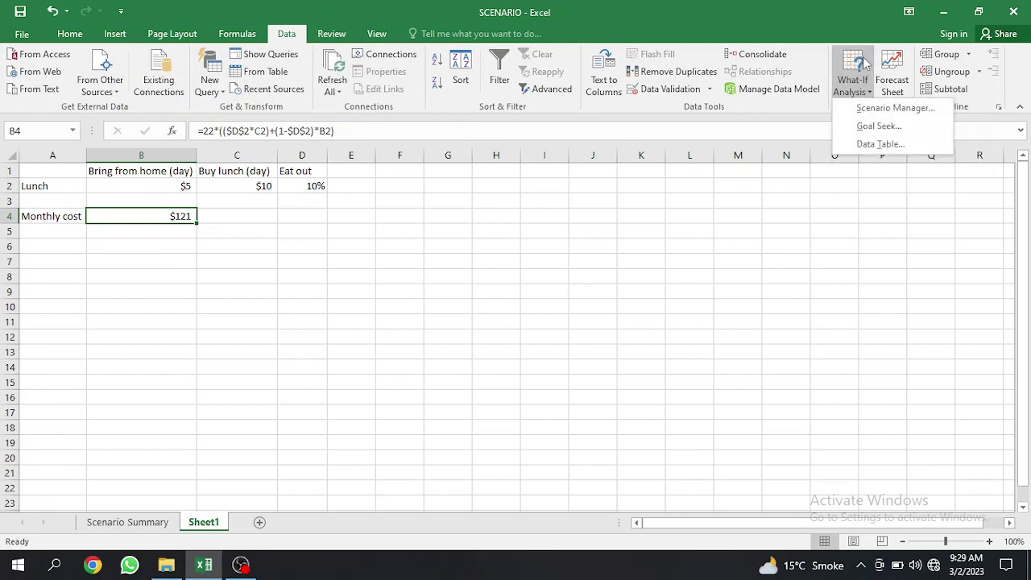
{"action": "left_click", "coordinate": [869, 109]}
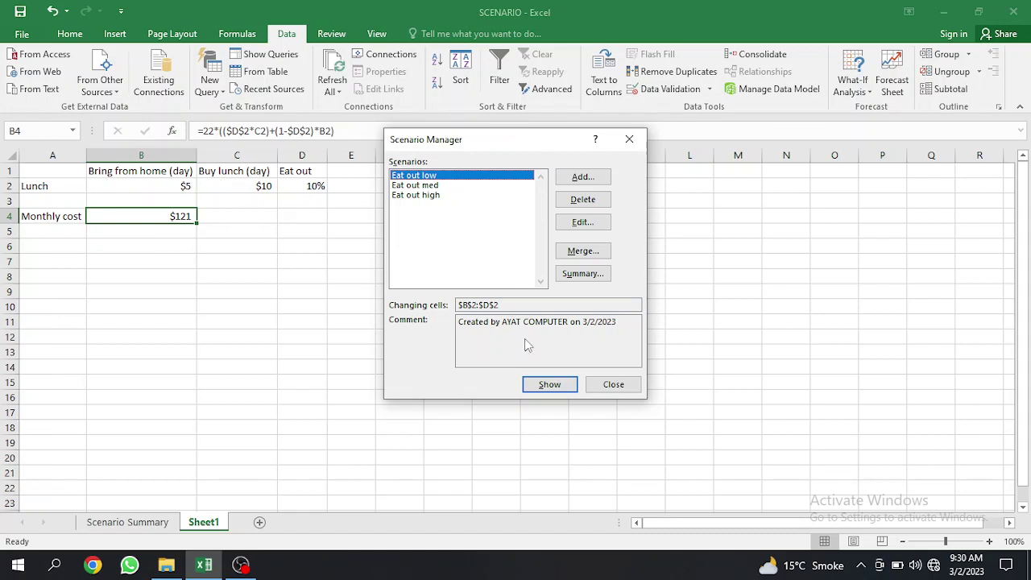
{"action": "left_click", "coordinate": [550, 385]}
Review the changing cells and stored values of the "Eat out low" scenario, accepting them as they are
{"action": "left_click", "coordinate": [599, 223]}
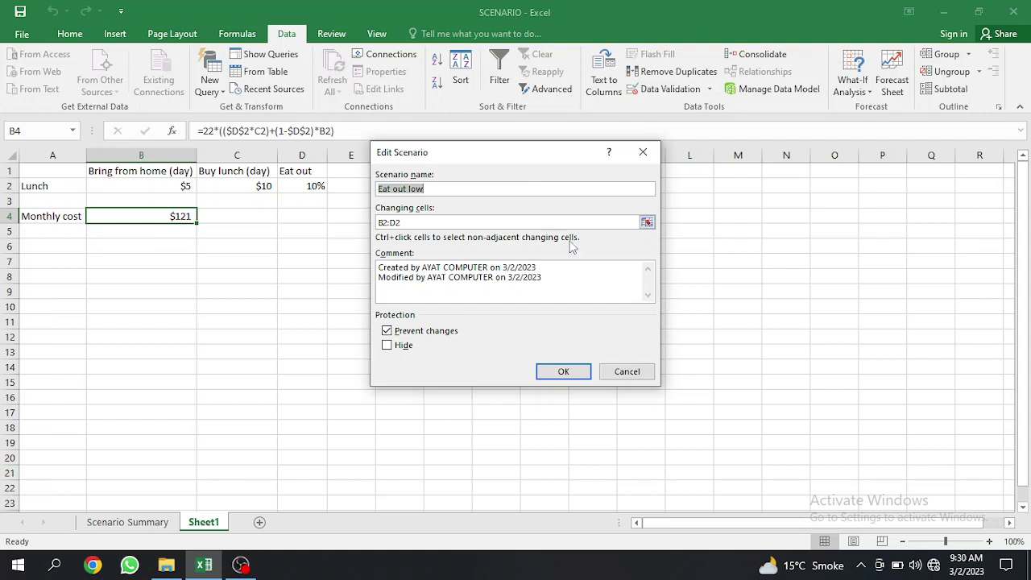
{"action": "left_click", "coordinate": [646, 222]}
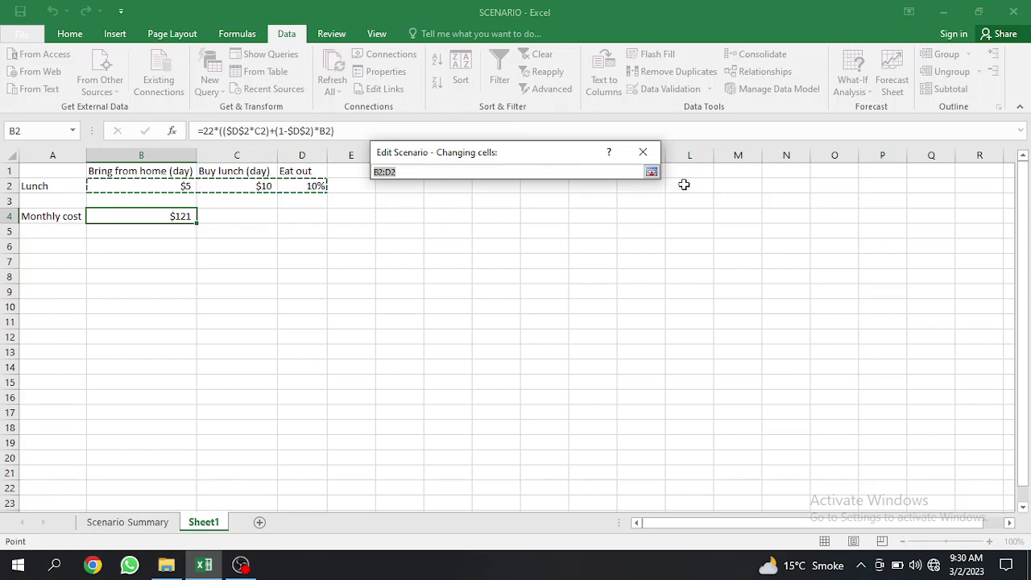
{"action": "left_click", "coordinate": [651, 172]}
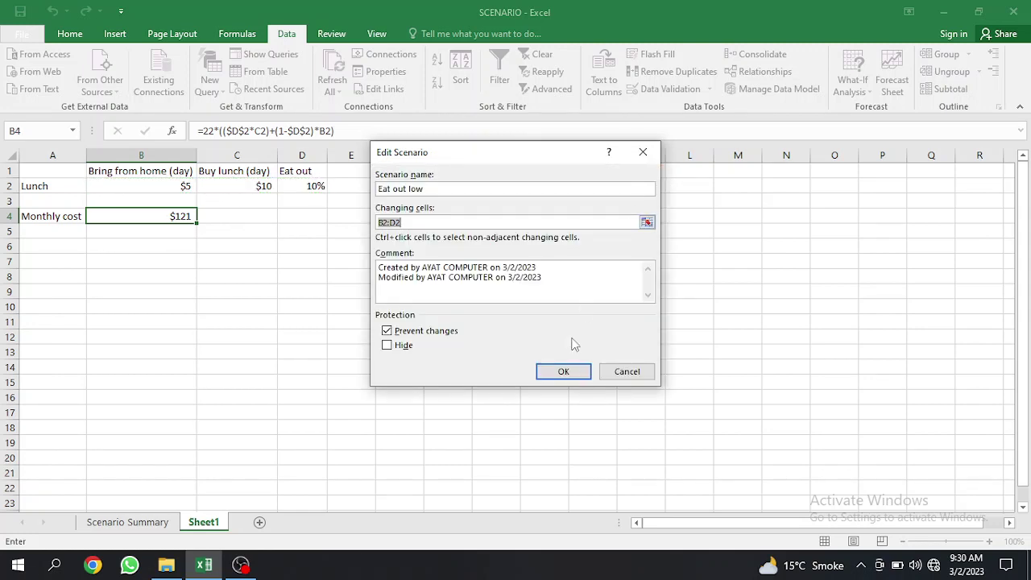
{"action": "left_click", "coordinate": [567, 371]}
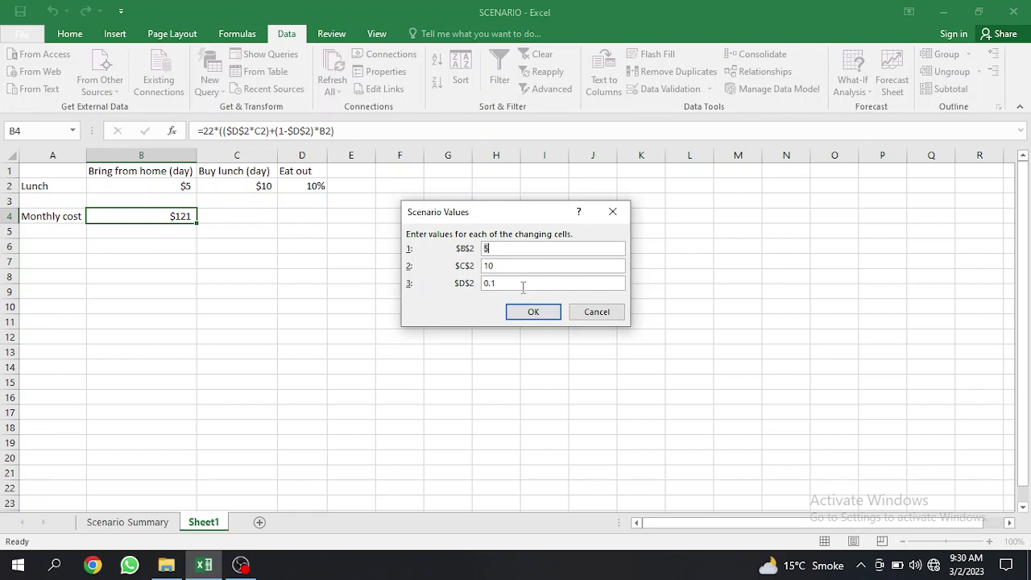
{"action": "left_click", "coordinate": [532, 313]}
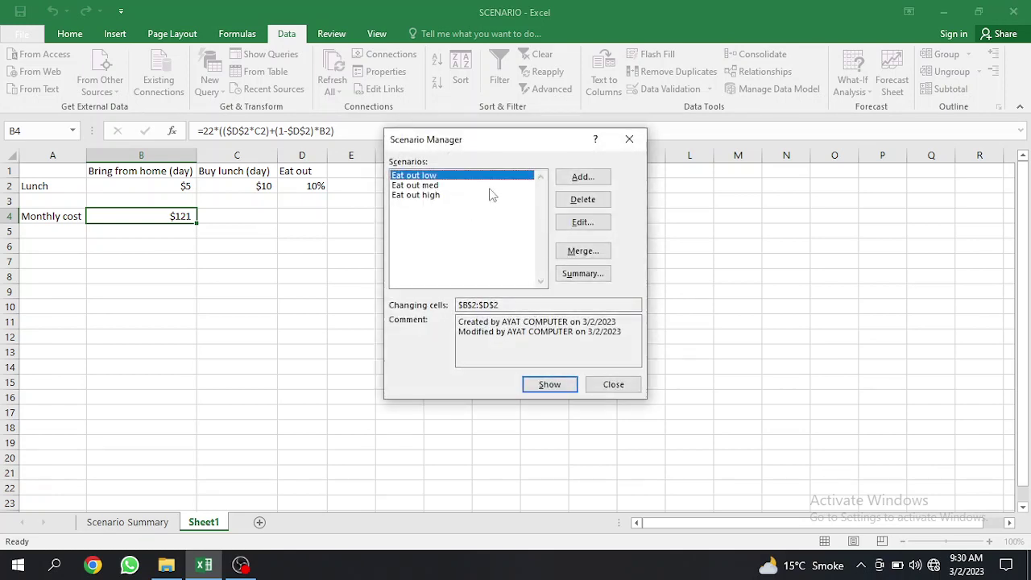
Show the "Eat out med" scenario on the sheet, followed by the "Eat out high" scenario
{"action": "left_click", "coordinate": [445, 186]}
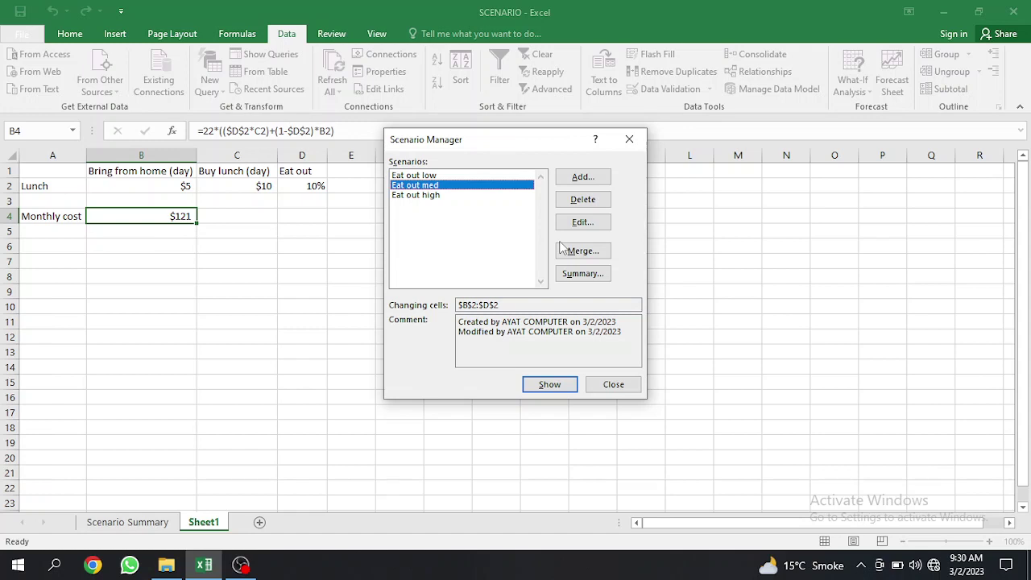
{"action": "left_click", "coordinate": [565, 387]}
{"action": "left_click", "coordinate": [419, 197]}
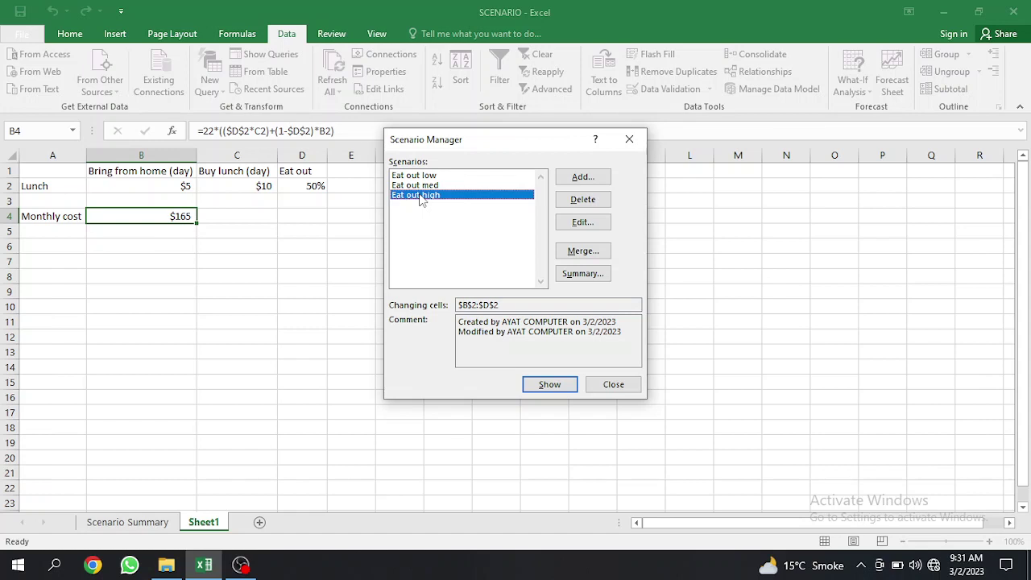
{"action": "left_click", "coordinate": [549, 384]}
{"action": "left_click", "coordinate": [549, 385]}
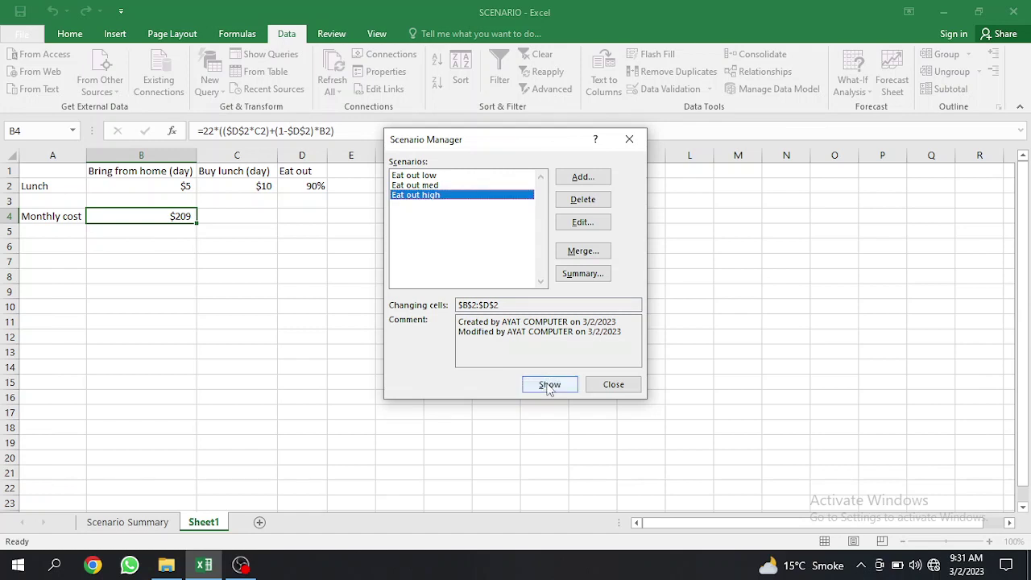
Generate a scenario summary report with B4 as the result cell, and return to Sheet1
{"action": "left_click", "coordinate": [596, 277]}
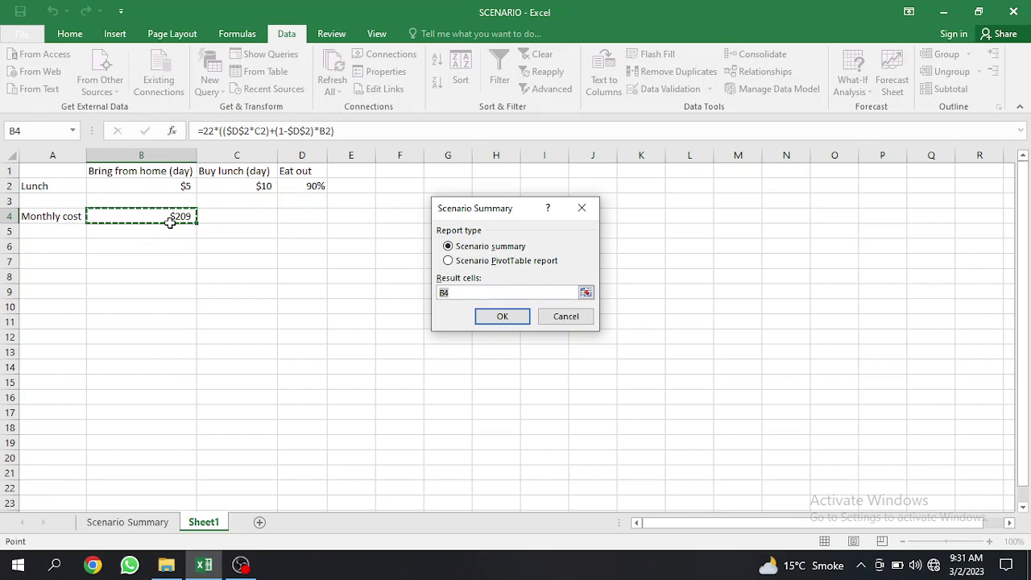
{"action": "left_click", "coordinate": [501, 318]}
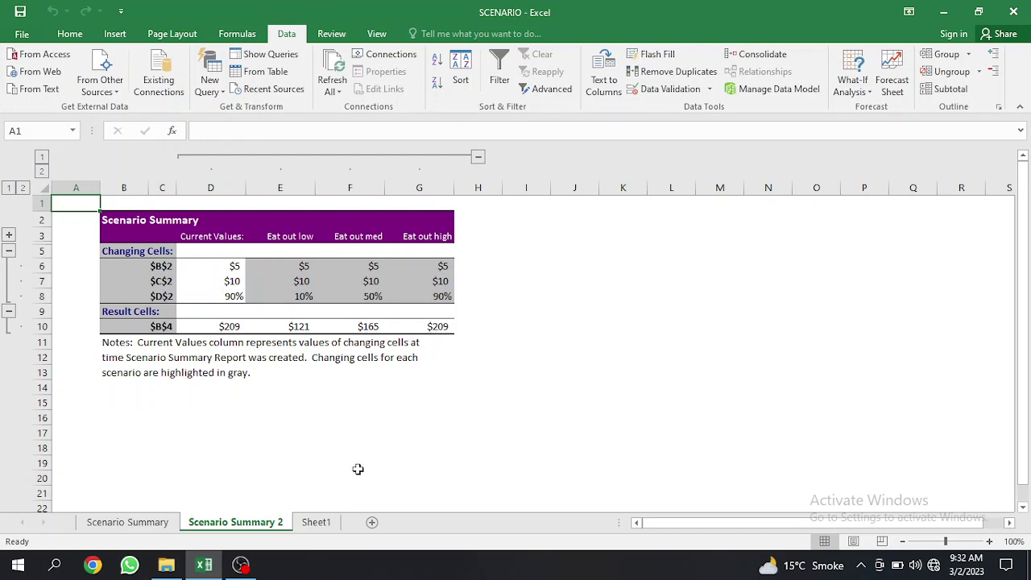
{"action": "left_click", "coordinate": [328, 525]}
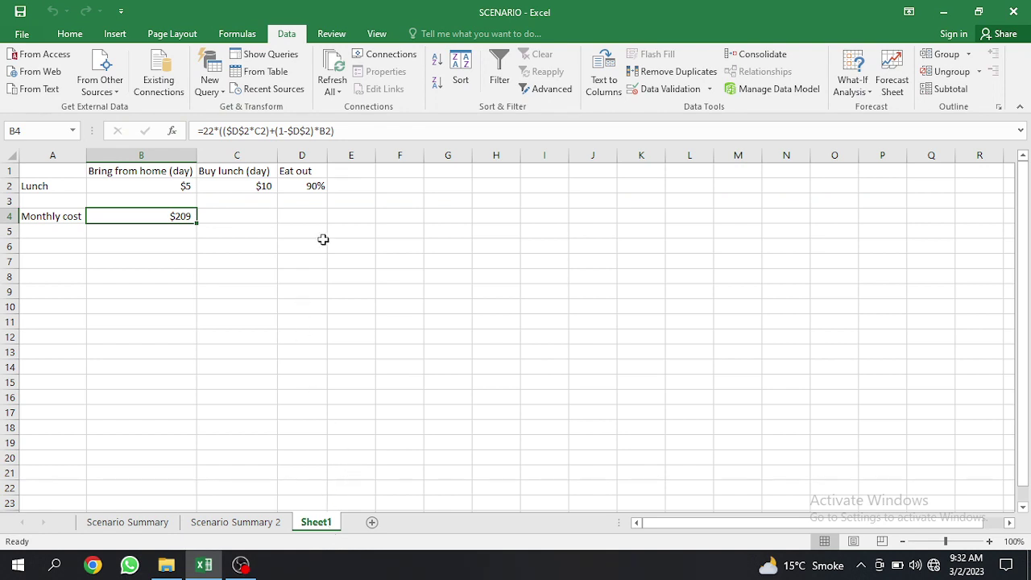
Add a scenario named "Eat out low Buy High" in the Scenario Manager with changing cells B2:D2
{"action": "left_click", "coordinate": [854, 91]}
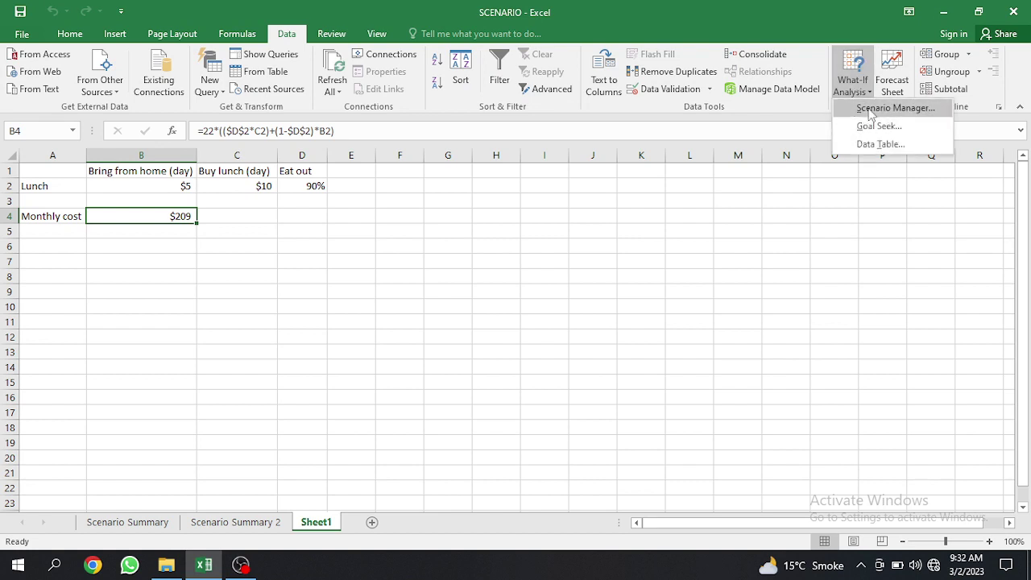
{"action": "left_click", "coordinate": [870, 109]}
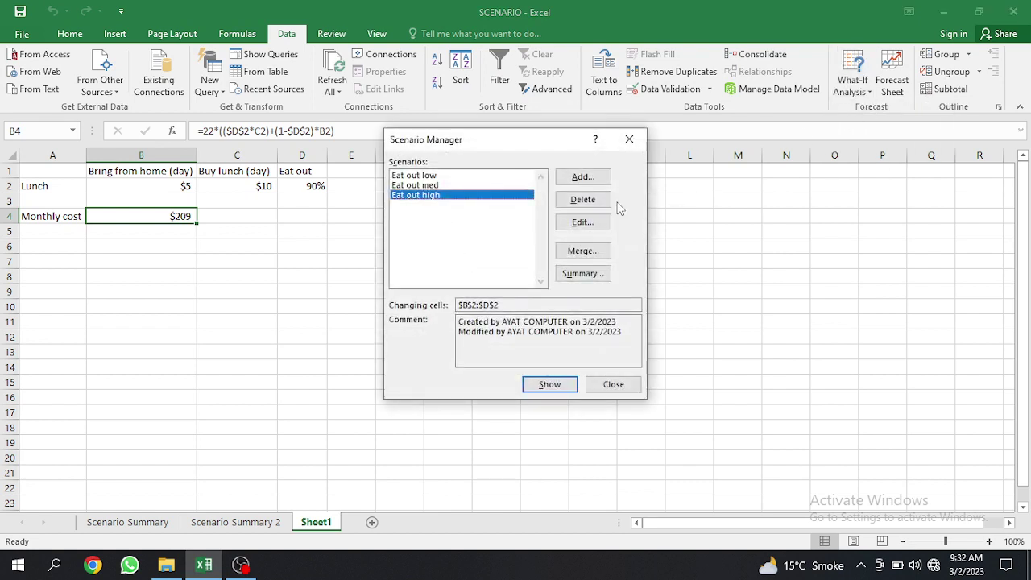
{"action": "left_click", "coordinate": [591, 180]}
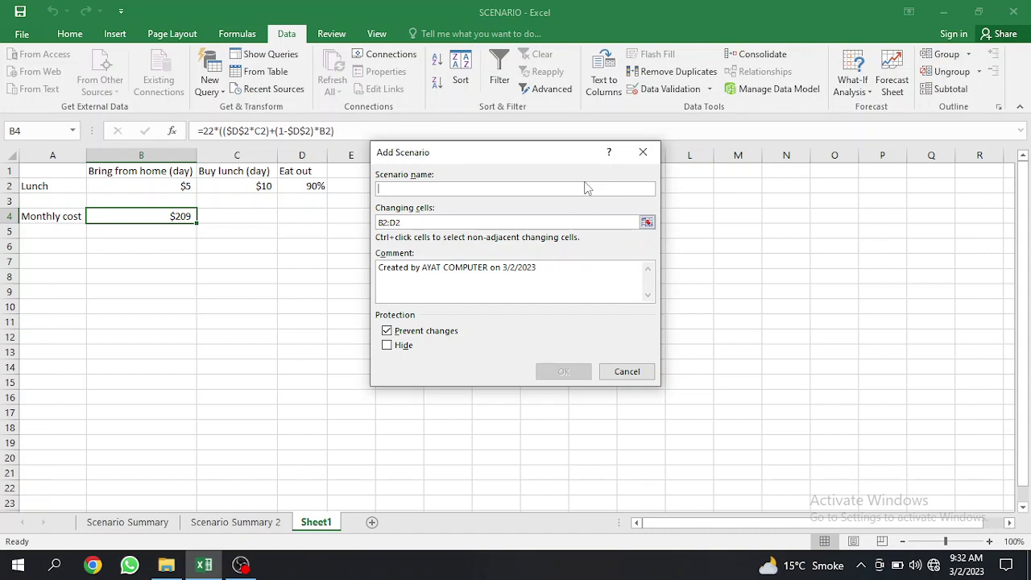
{"action": "type", "text": "Eat"}
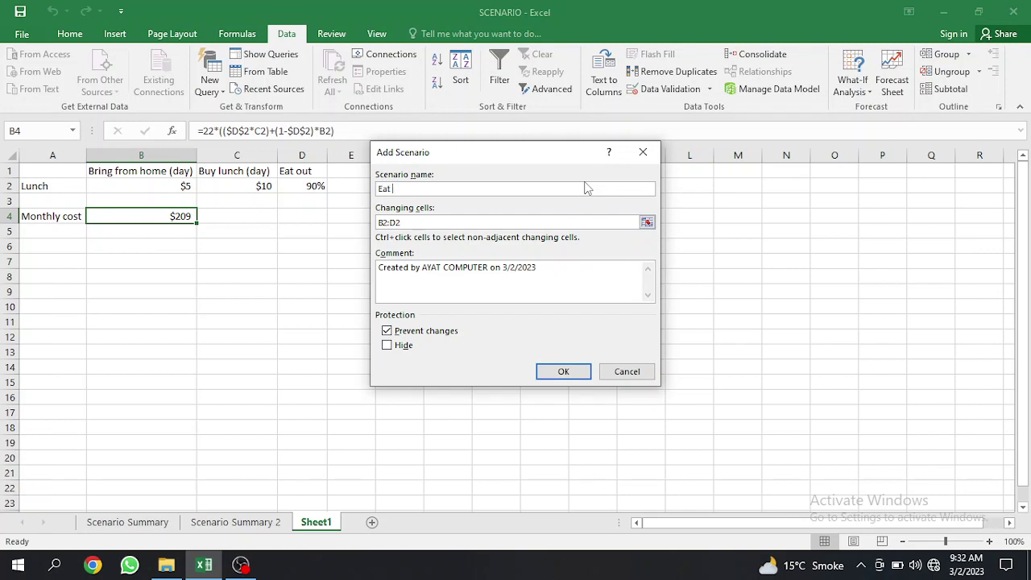
{"action": "type", "text": " i"}
{"action": "type", "text": "out"}
{"action": "type", "text": " low "}
{"action": "type", "text": "BU"}
{"action": "key", "text": "BackSpace"}
{"action": "type", "text": "uy High"}
{"action": "left_click", "coordinate": [563, 371]}
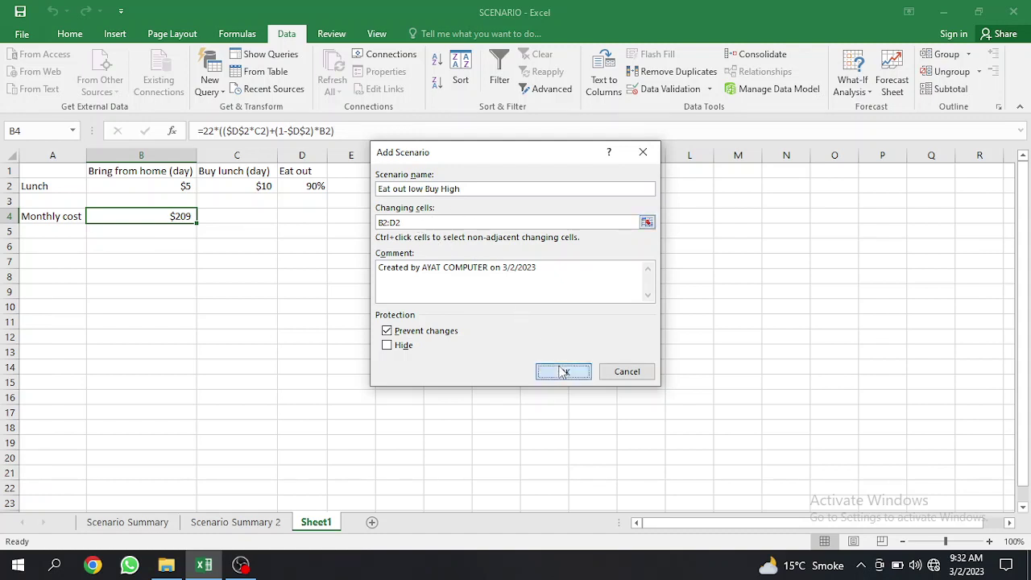
Set the "Eat out low Buy High" scenario's C2 to 15 and D2 to 0.1, and show the scenario on the sheet
{"action": "left_click", "coordinate": [529, 267]}
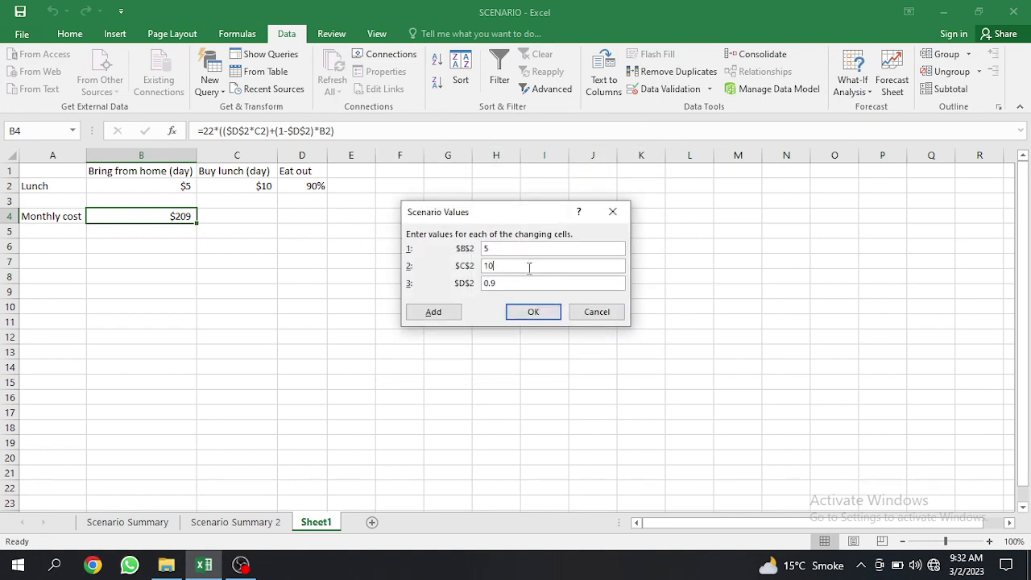
{"action": "key", "text": "BackSpace"}
{"action": "type", "text": "5"}
{"action": "key", "text": "BackSpace"}
{"action": "left_click", "coordinate": [532, 311]}
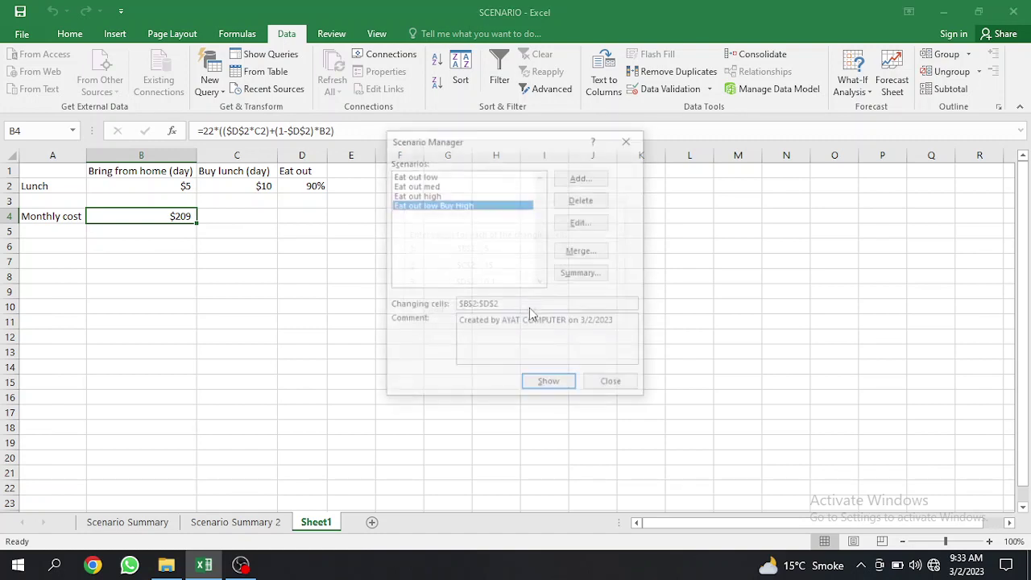
{"action": "left_click", "coordinate": [549, 385]}
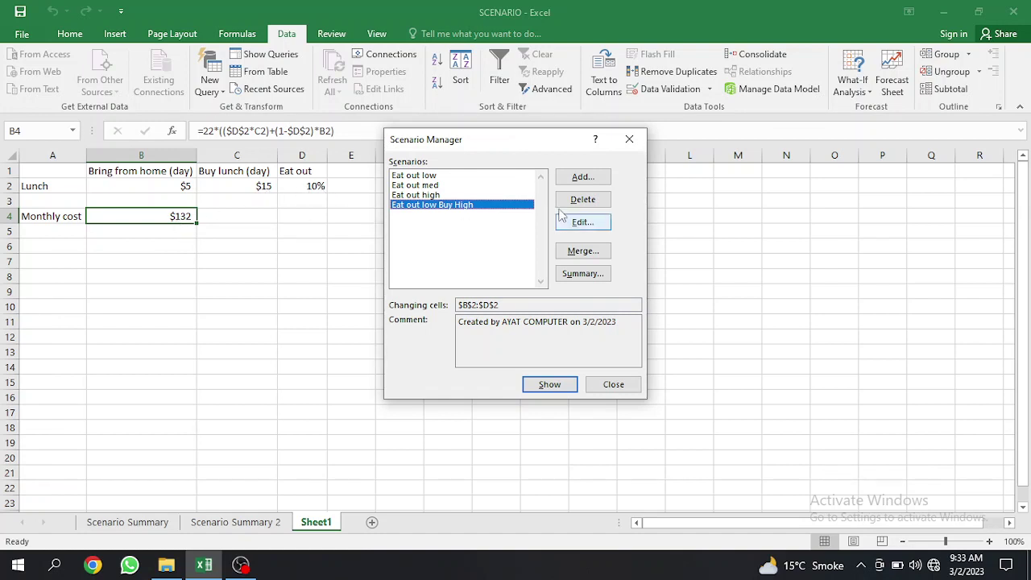
Add another scenario named "Eat out Med Buy High" with changing cells B2:D2
{"action": "left_click", "coordinate": [575, 178]}
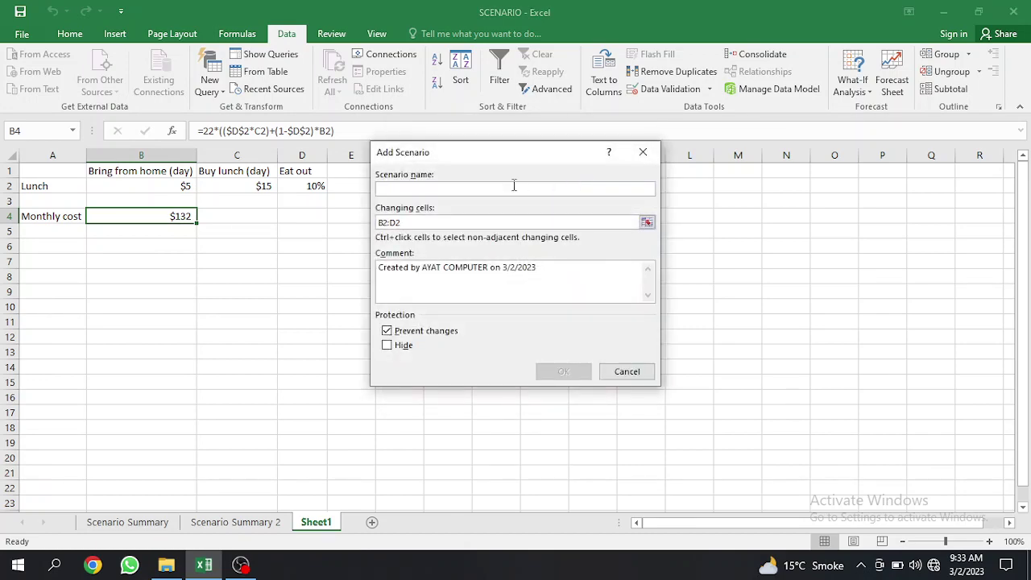
{"action": "type", "text": "Ea"}
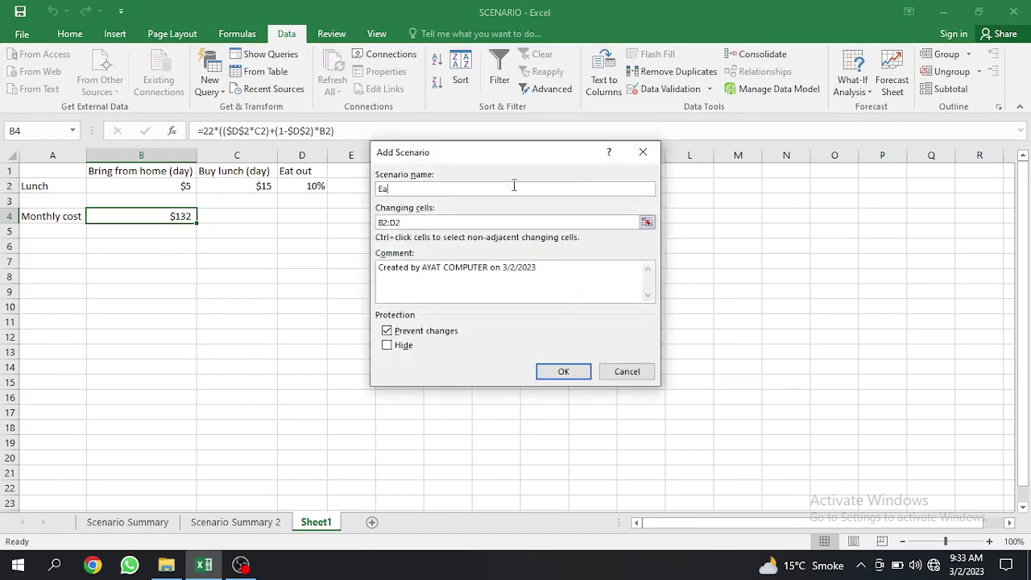
{"action": "type", "text": "t out Med Buy High"}
{"action": "left_click", "coordinate": [564, 372]}
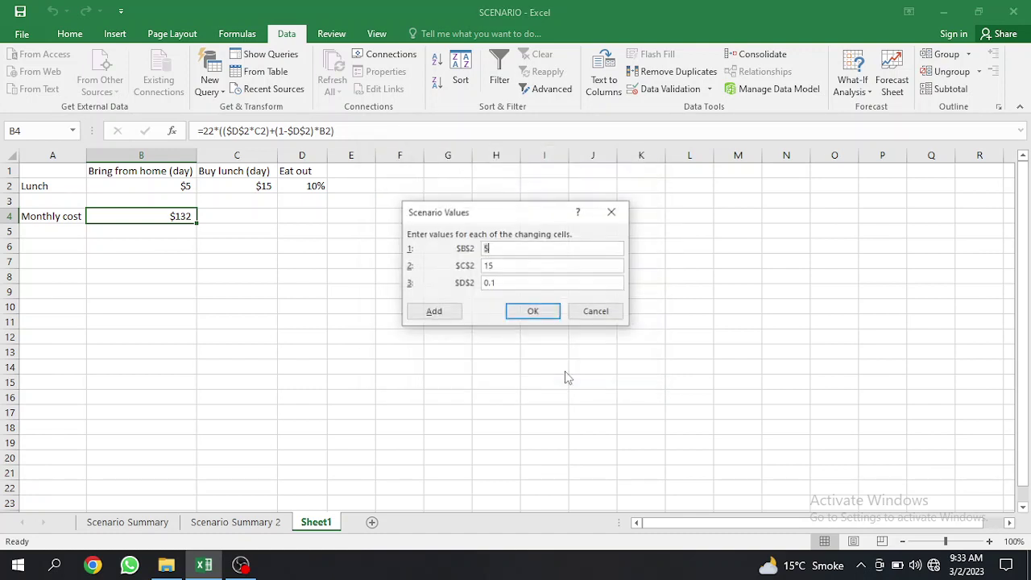
Set the "Eat out Med Buy High" scenario's D2 value to 0.5 and show the scenario on the sheet
{"action": "left_click", "coordinate": [532, 283]}
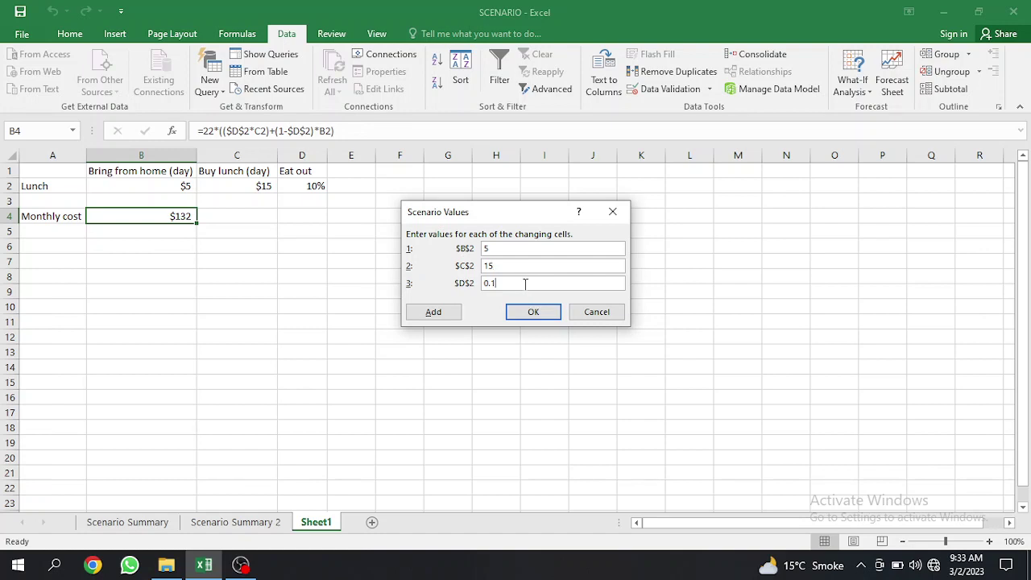
{"action": "key", "text": "BackSpace"}
{"action": "type", "text": "2"}
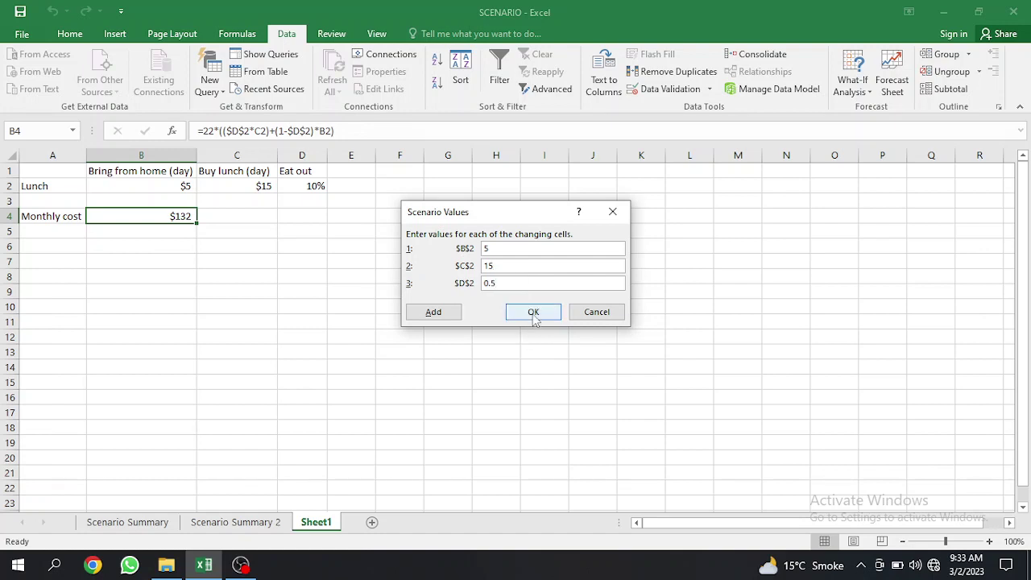
{"action": "left_click", "coordinate": [533, 314]}
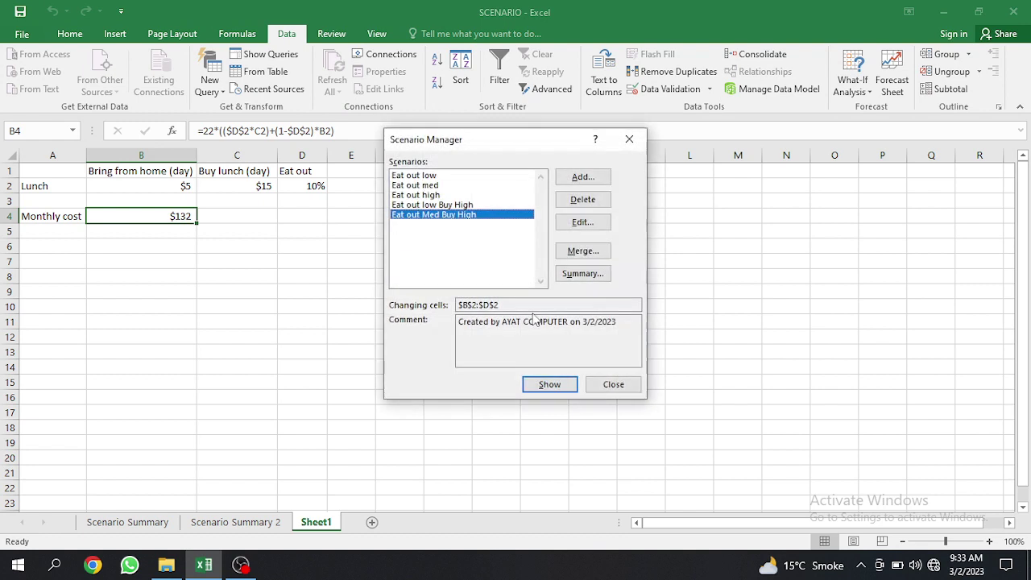
{"action": "left_click", "coordinate": [552, 385]}
Add a scenario named "Eat out High Buy High" in the Scenario Manager with changing cells B2:D2
{"action": "left_click", "coordinate": [582, 177]}
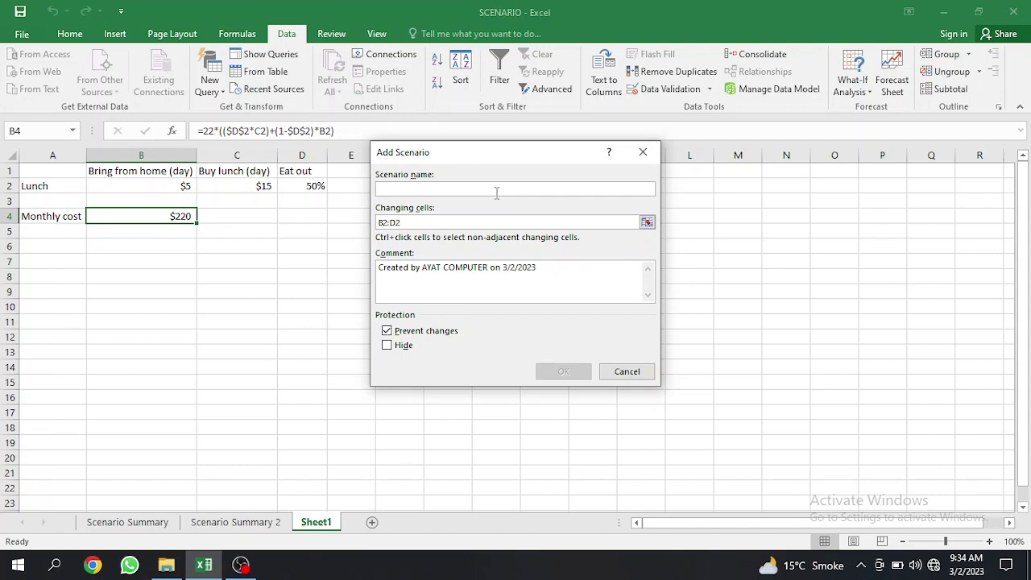
{"action": "type", "text": "Eat"}
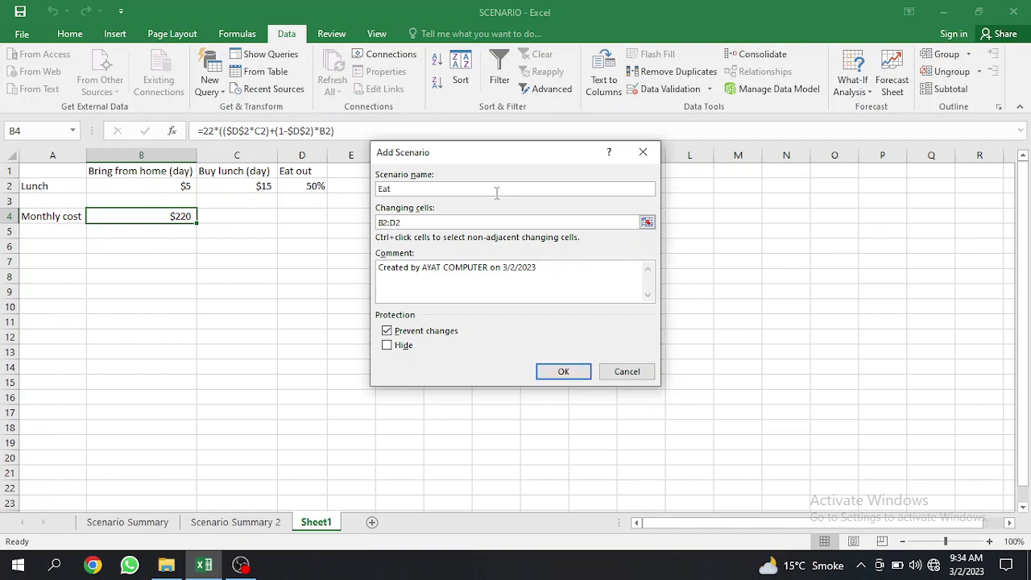
{"action": "type", "text": " out High But"}
{"action": "key", "text": "BackSpace"}
{"action": "type", "text": "yy "}
{"action": "type", "text": "High"}
{"action": "left_click", "coordinate": [448, 188]}
{"action": "key", "text": "BackSpace"}
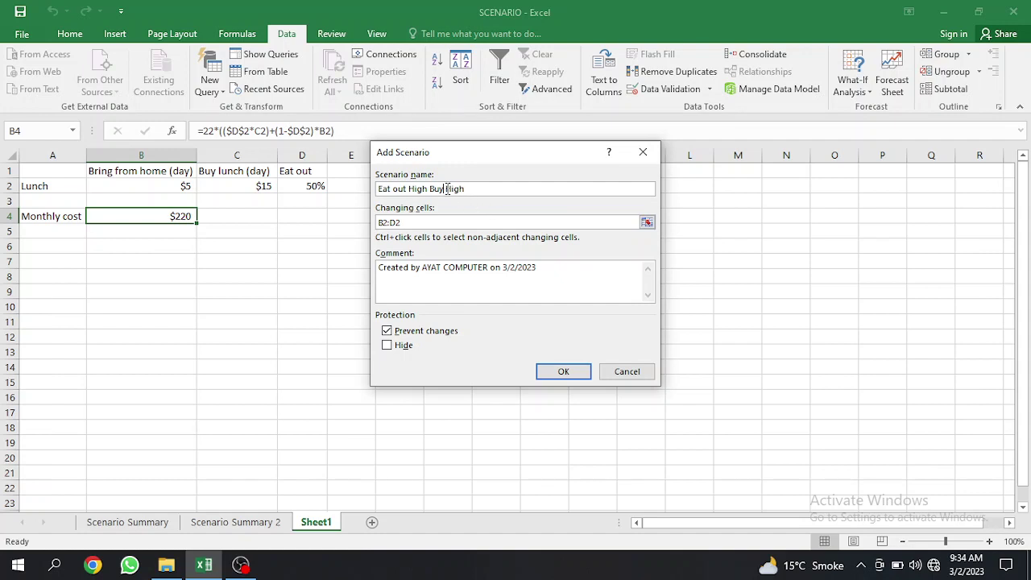
{"action": "left_click", "coordinate": [562, 372]}
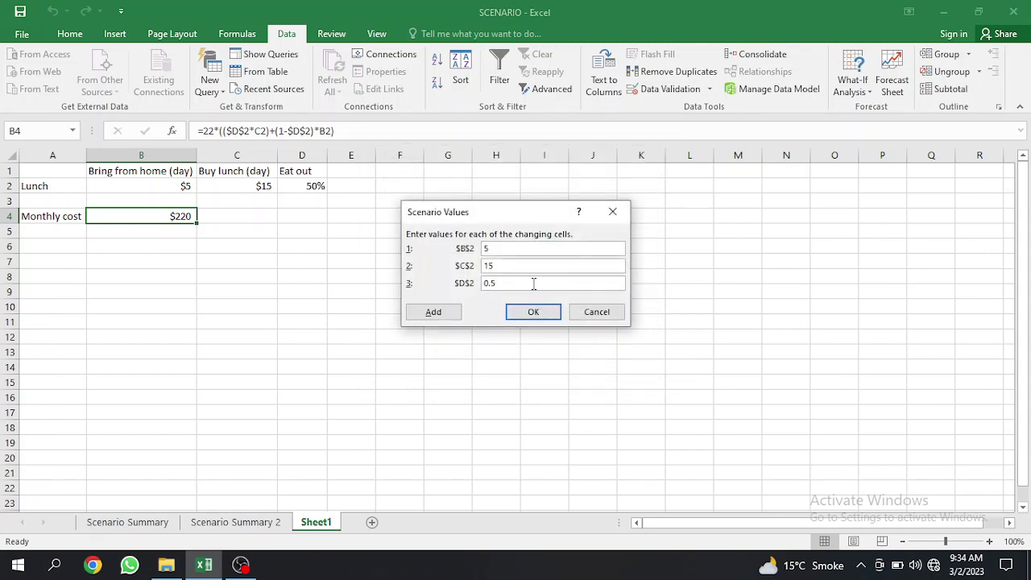
Set the "Eat out High Buy High" scenario's D2 value to 0.9 and show the scenario on the sheet
{"action": "key", "text": "BackSpace"}
{"action": "type", "text": "9"}
{"action": "left_click", "coordinate": [533, 312]}
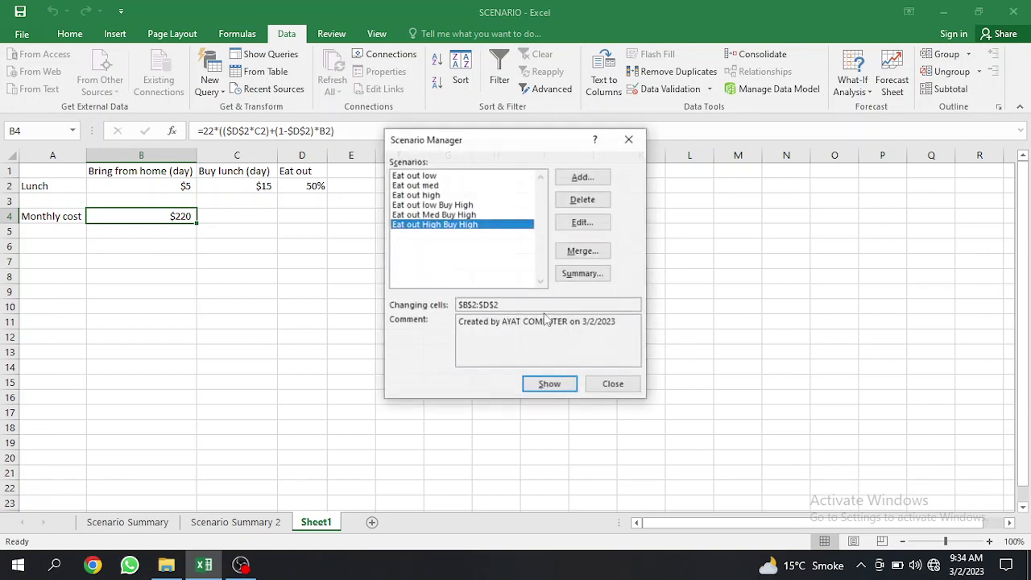
{"action": "left_click", "coordinate": [558, 390]}
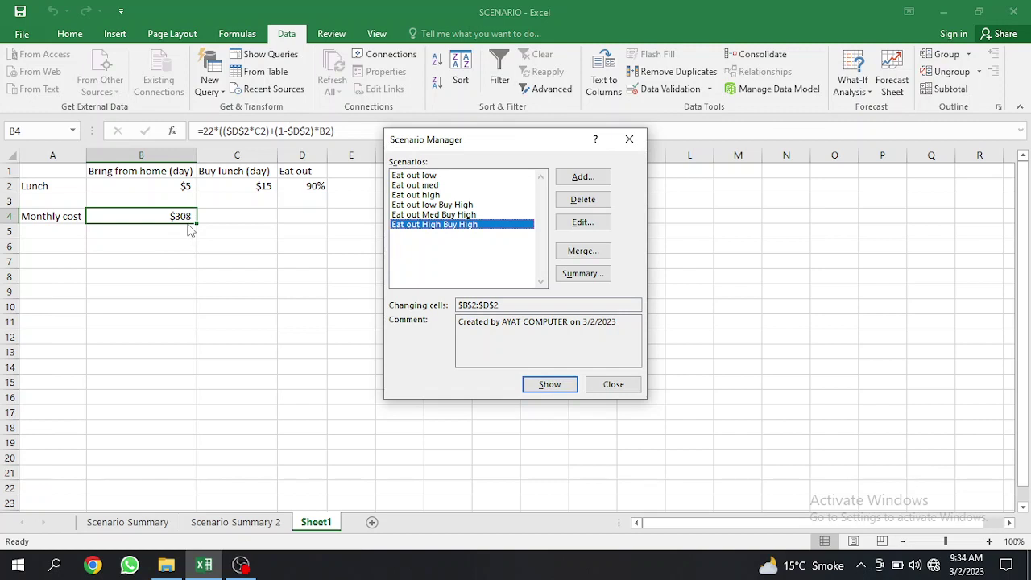
Show the "Eat out low", "Eat out med" and "Eat out high" scenarios one after another to compare their monthly costs
{"action": "left_click", "coordinate": [419, 175]}
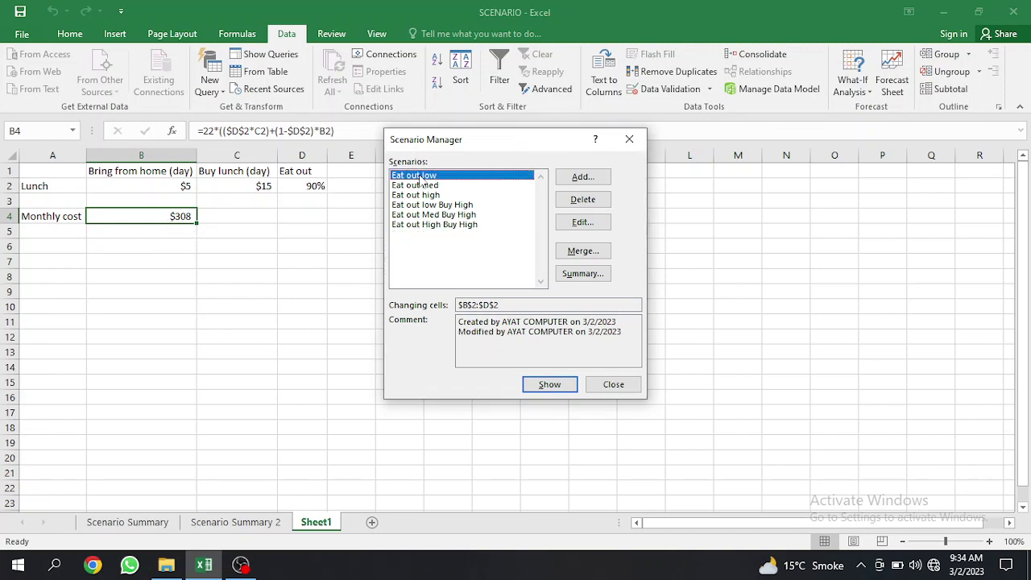
{"action": "left_click", "coordinate": [548, 384]}
{"action": "left_click", "coordinate": [408, 187]}
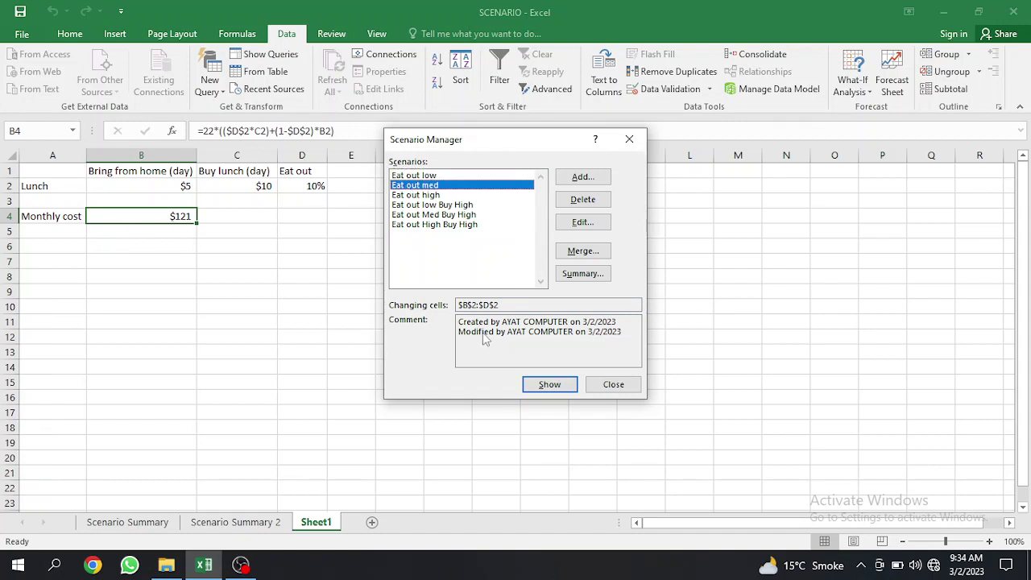
{"action": "left_click", "coordinate": [548, 385]}
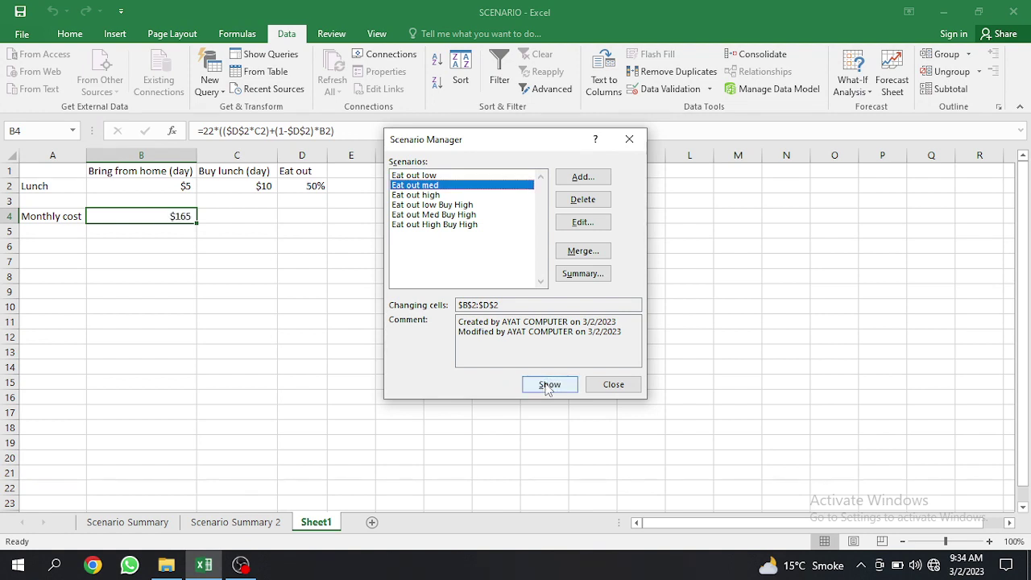
{"action": "left_click", "coordinate": [467, 196]}
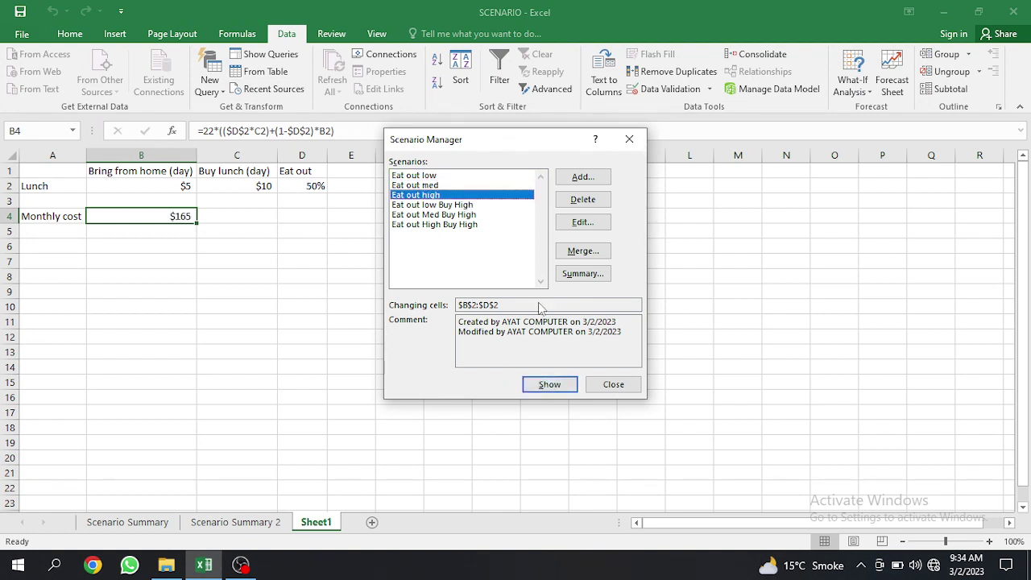
{"action": "left_click", "coordinate": [547, 385]}
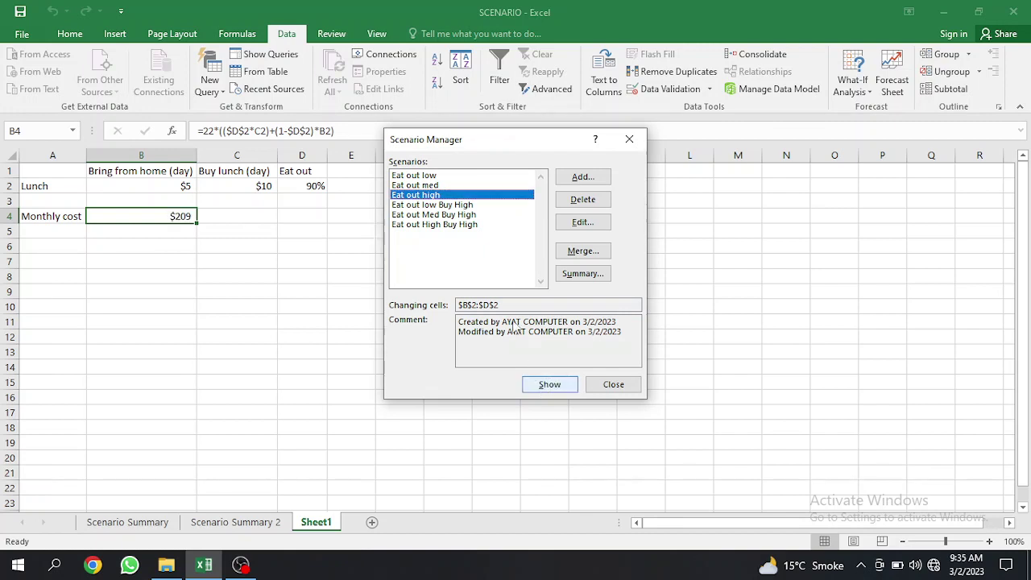
Show the "Eat out High Buy High" scenario and create a scenario summary report with B4 as the result cell
{"action": "left_click", "coordinate": [455, 226]}
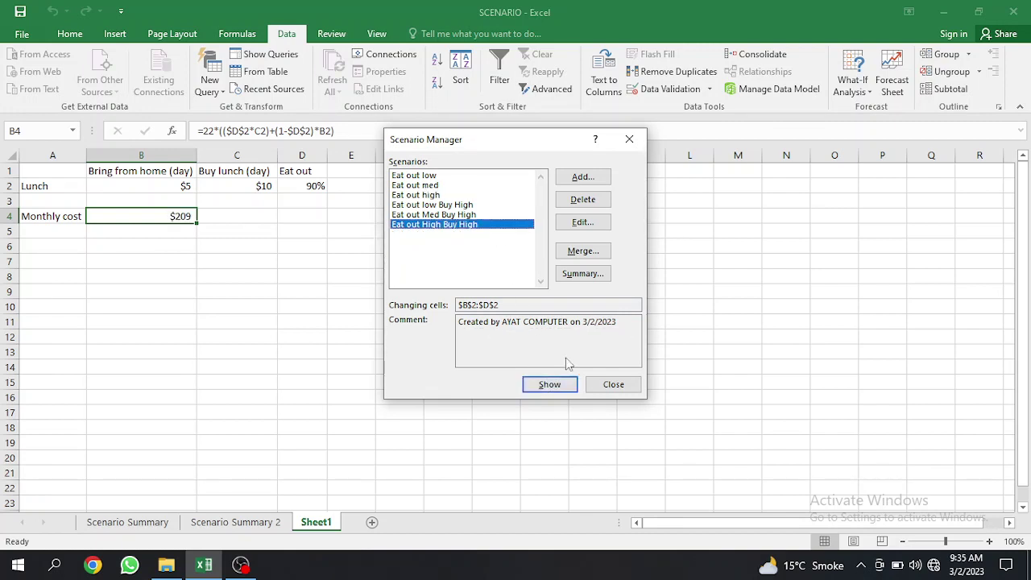
{"action": "left_click", "coordinate": [550, 386]}
{"action": "left_click", "coordinate": [582, 273]}
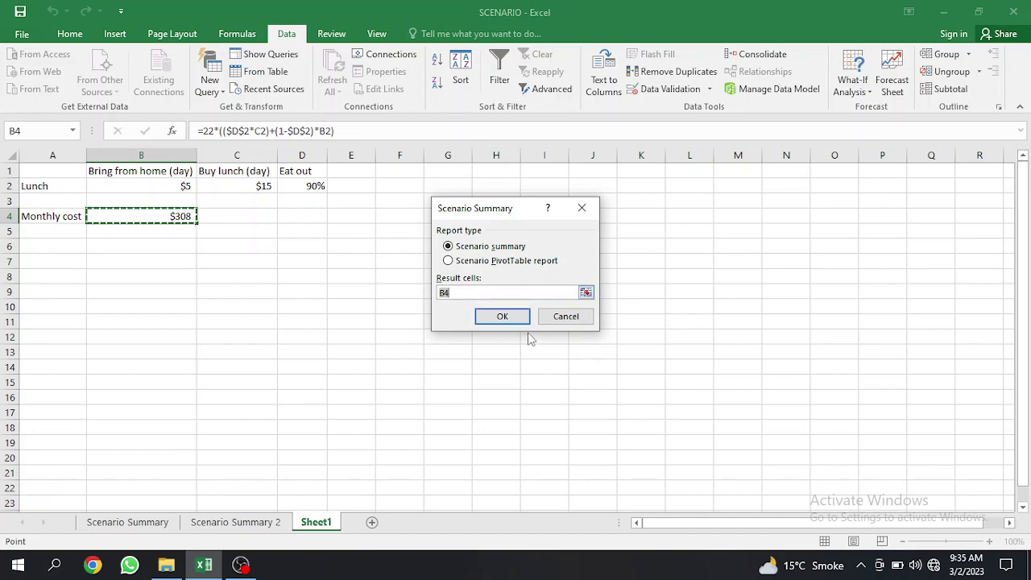
{"action": "left_click", "coordinate": [501, 316]}
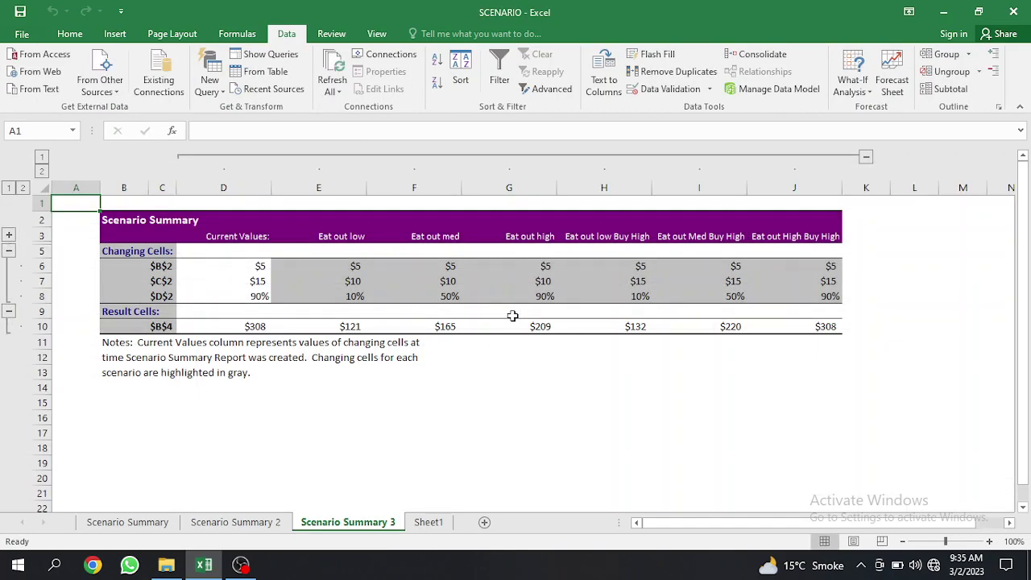